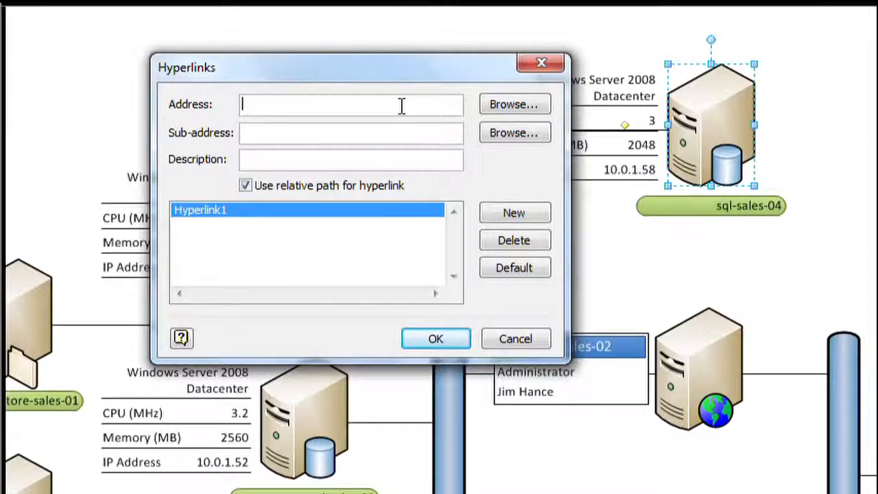
- Link the sql-sales-04 server shape to the page Row 1 Rack 2 with a zoom of 200%
left_click(392, 136)
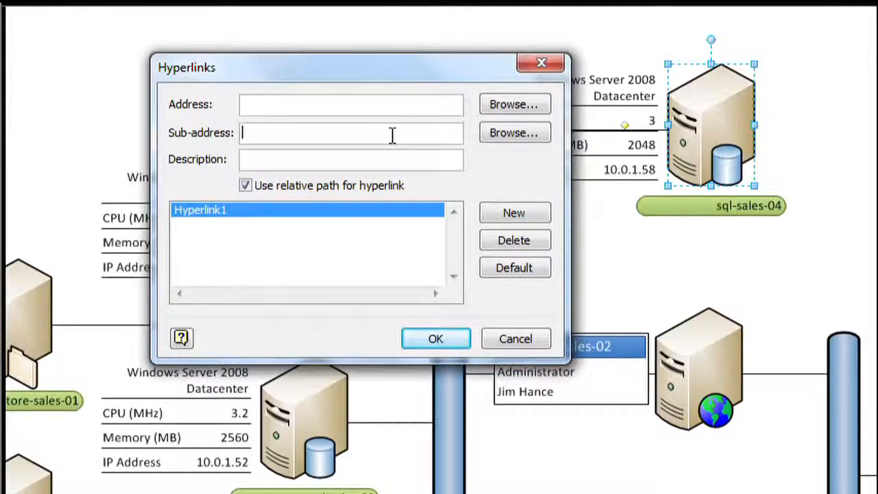
left_click(508, 133)
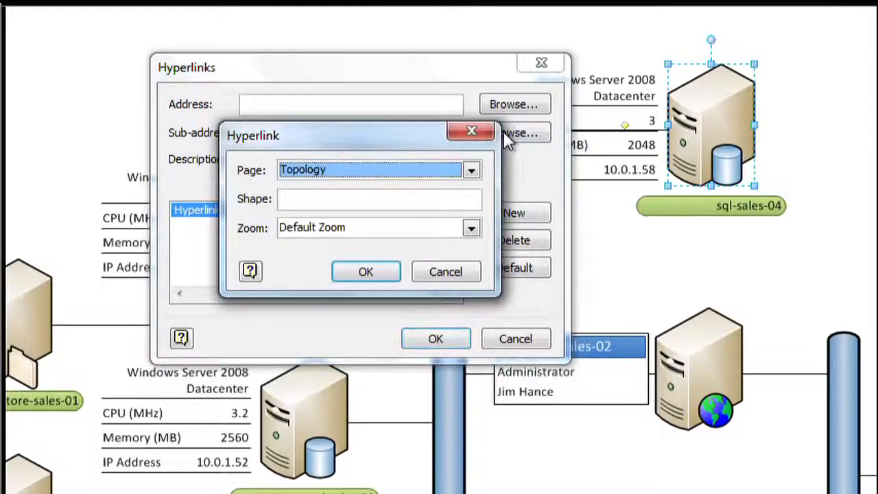
left_click(378, 171)
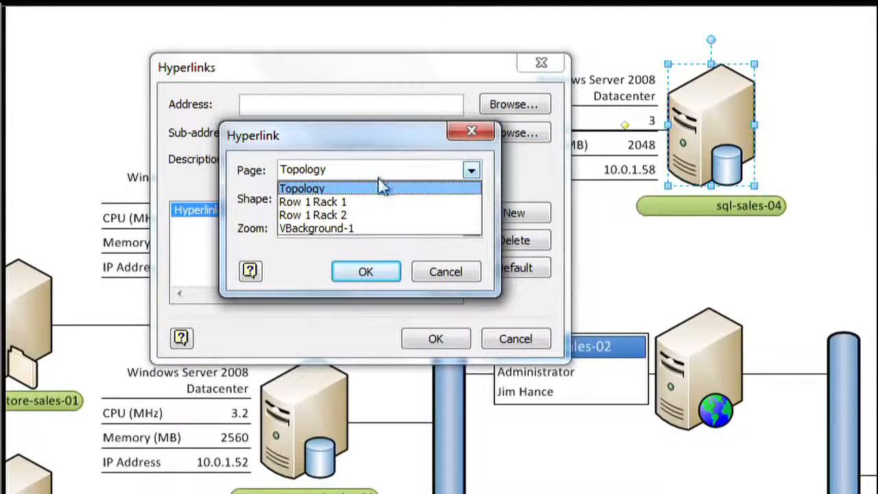
left_click(345, 216)
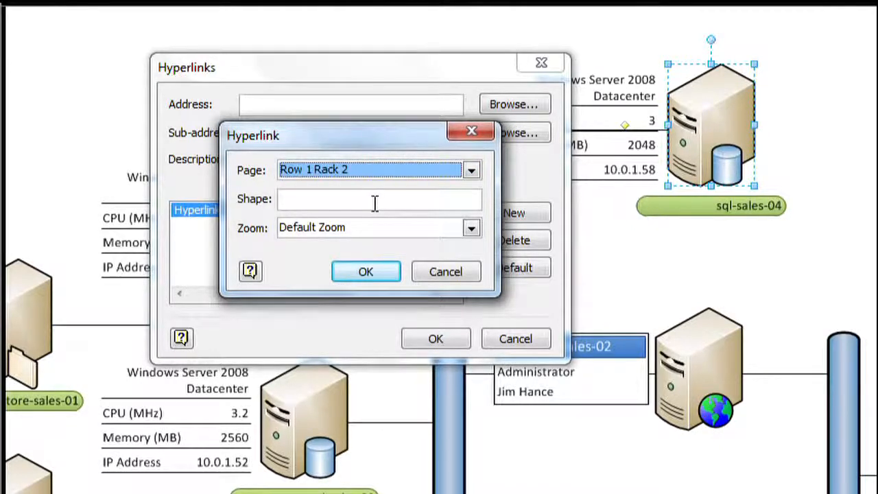
left_click(470, 228)
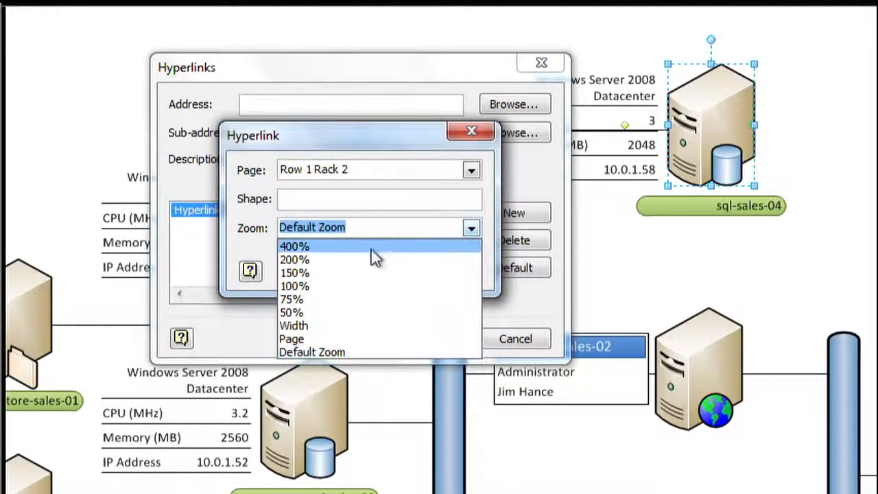
left_click(297, 259)
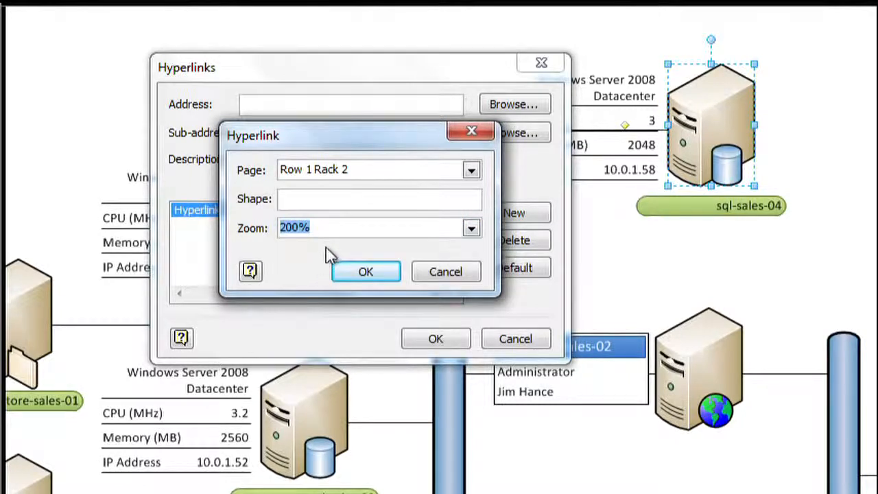
left_click(366, 273)
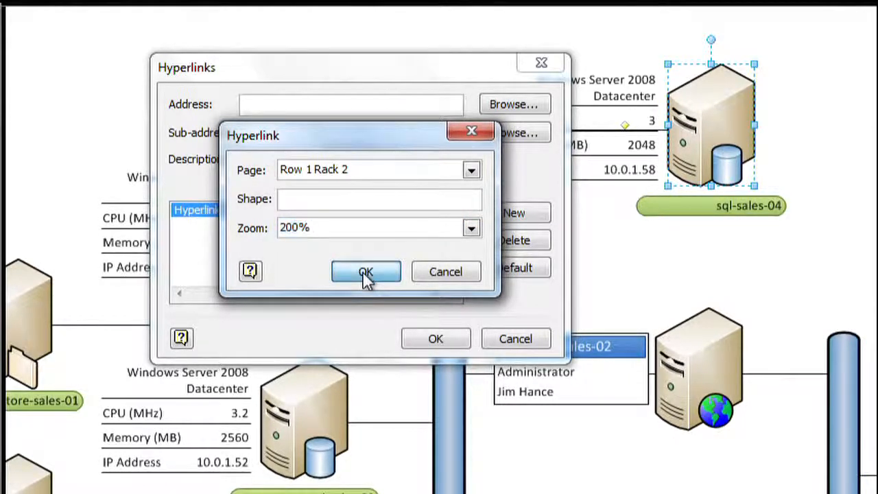
left_click(436, 341)
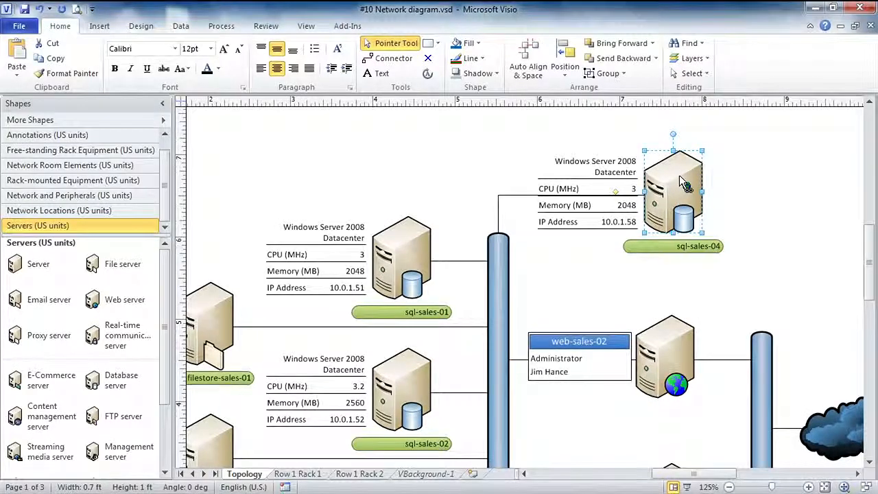
- Follow the sql-sales-04 server's hyperlink to its rack page, and return to the Topology page
mouse_move(685, 184)
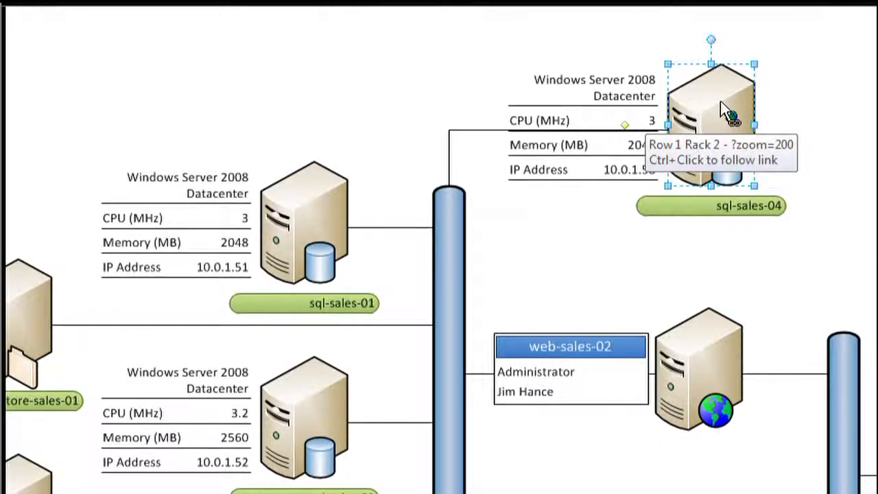
left_click(720, 100, "ctrl")
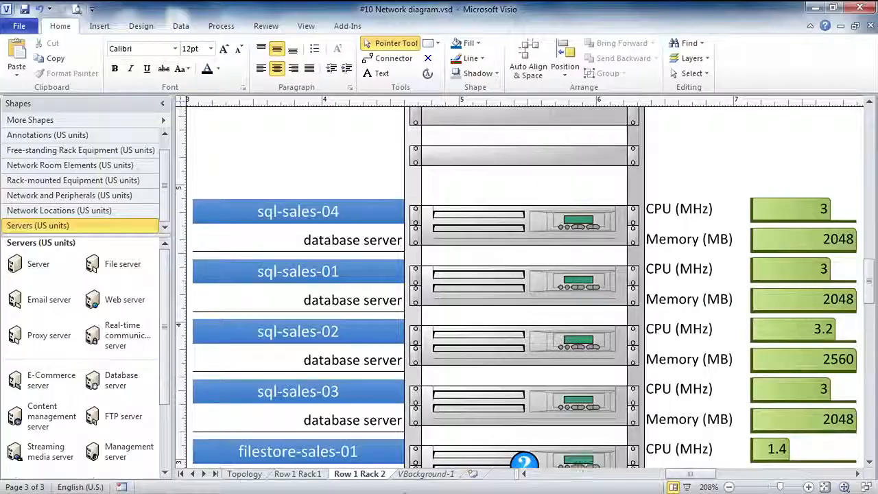
left_click(251, 476)
- Add a new hyperlink entry to the sql-sales-01 server shape alongside its existing Row 1 Rack 2 link
left_click(400, 273)
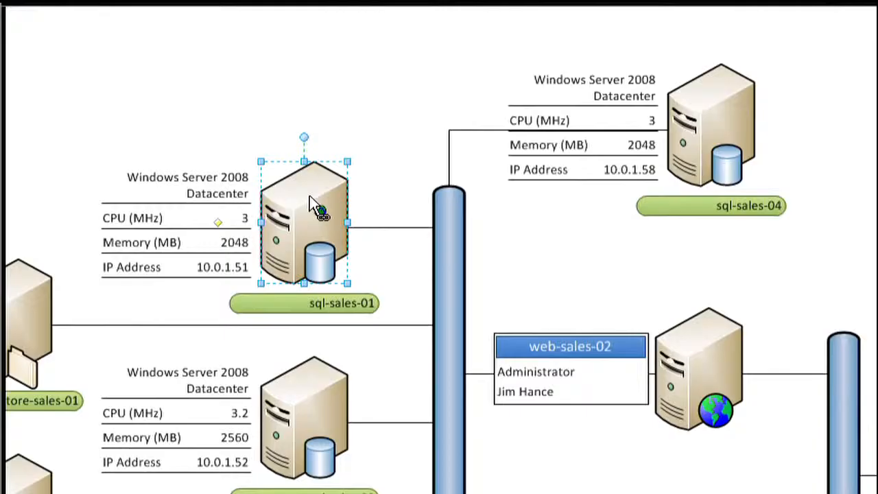
mouse_move(309, 195)
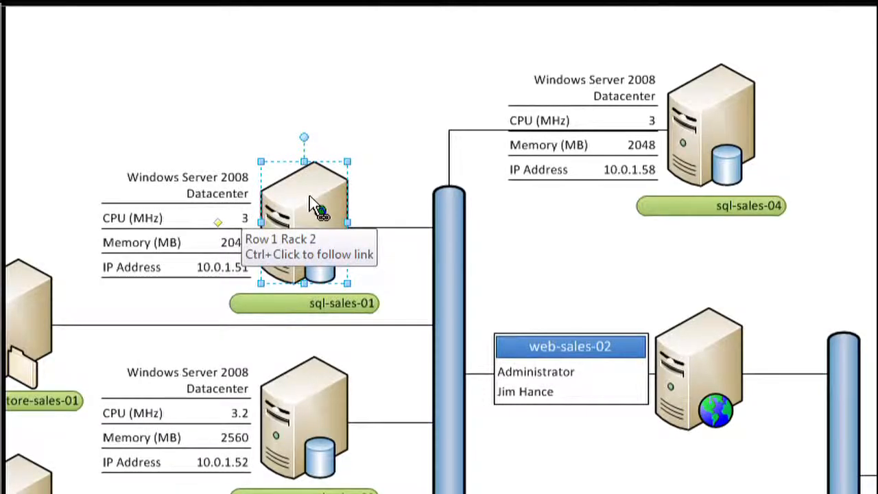
key("ctrl+k")
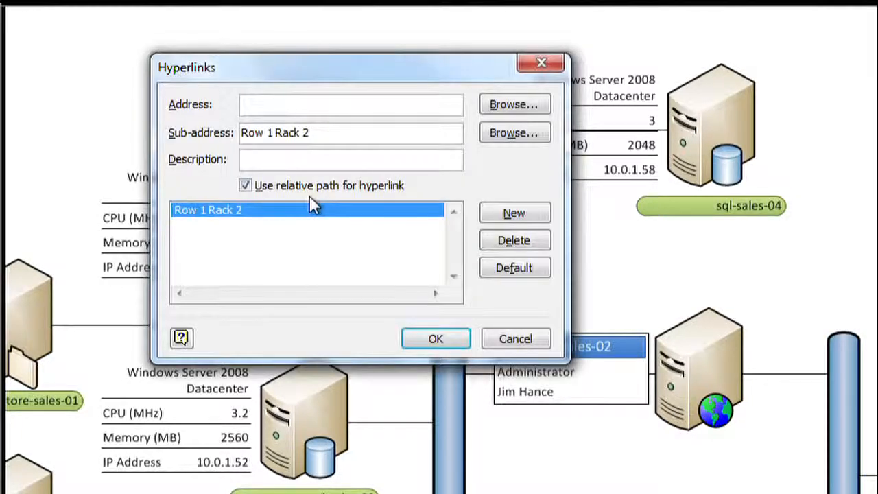
left_click(514, 214)
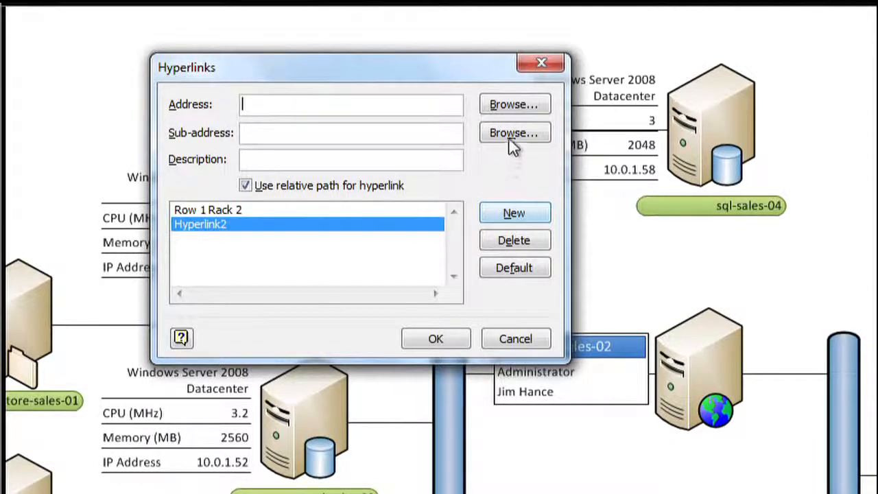
left_click(506, 110)
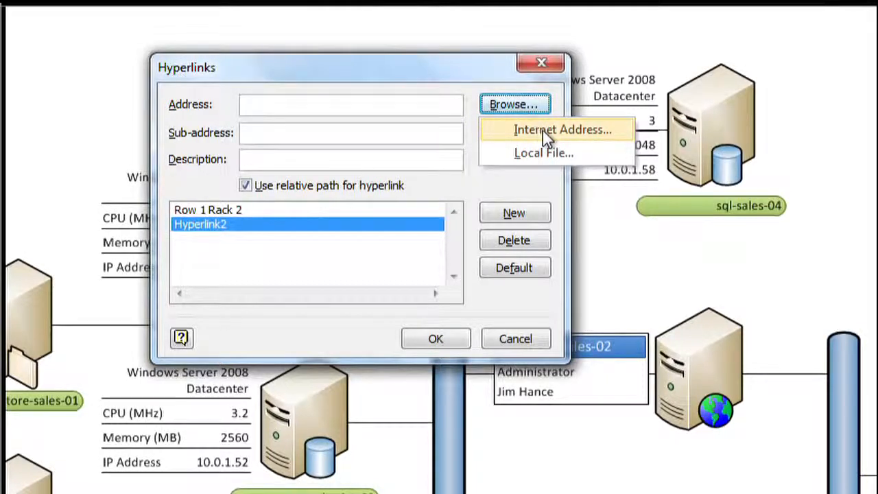
left_click(542, 130)
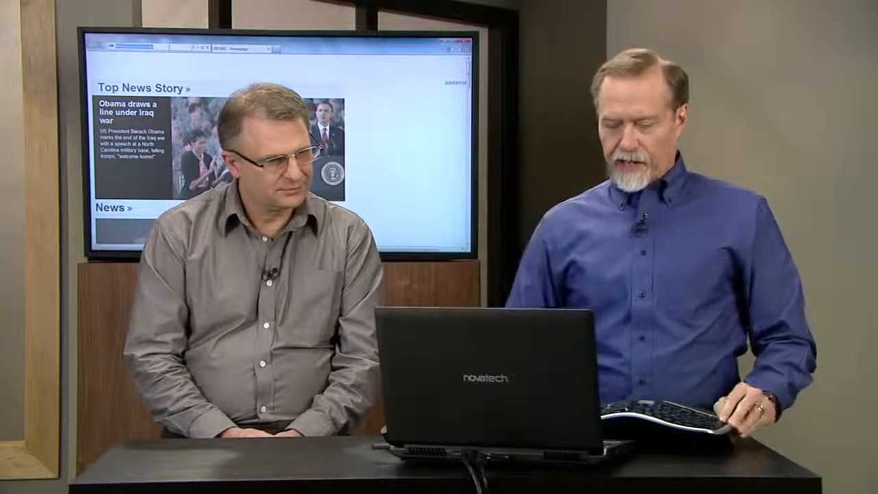
key("ctrl+v")
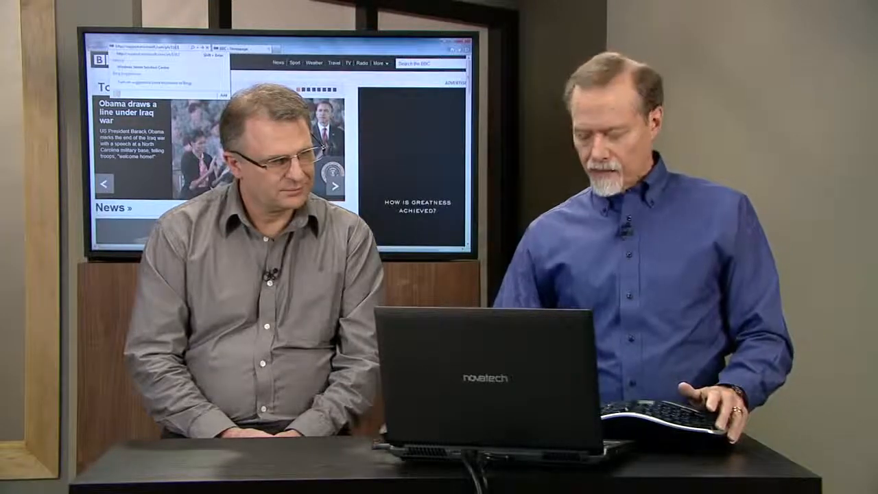
key("Return")
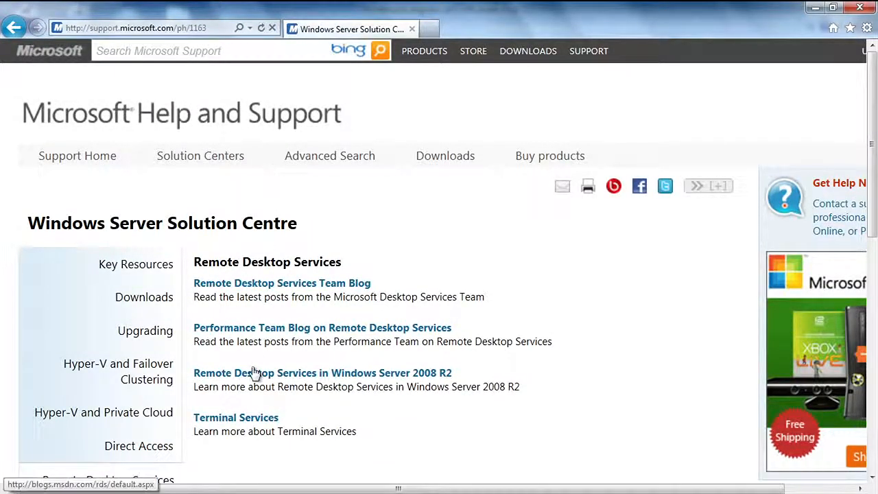
mouse_move(277, 491)
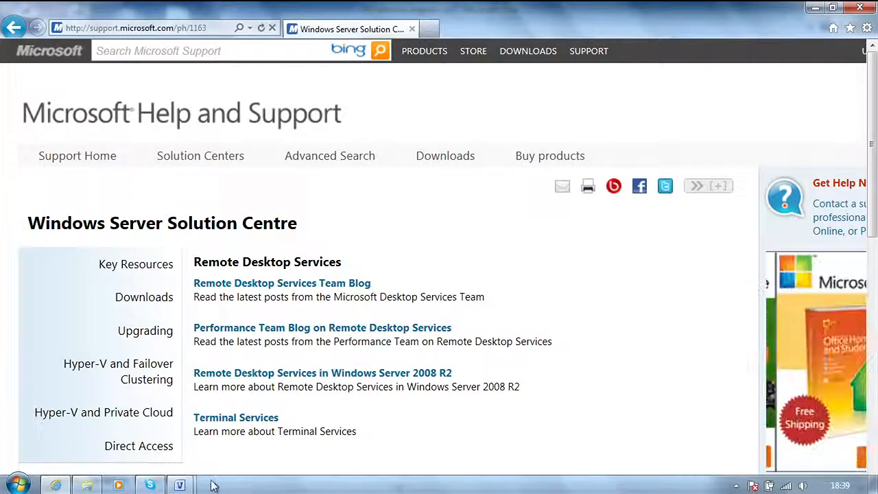
mouse_move(179, 486)
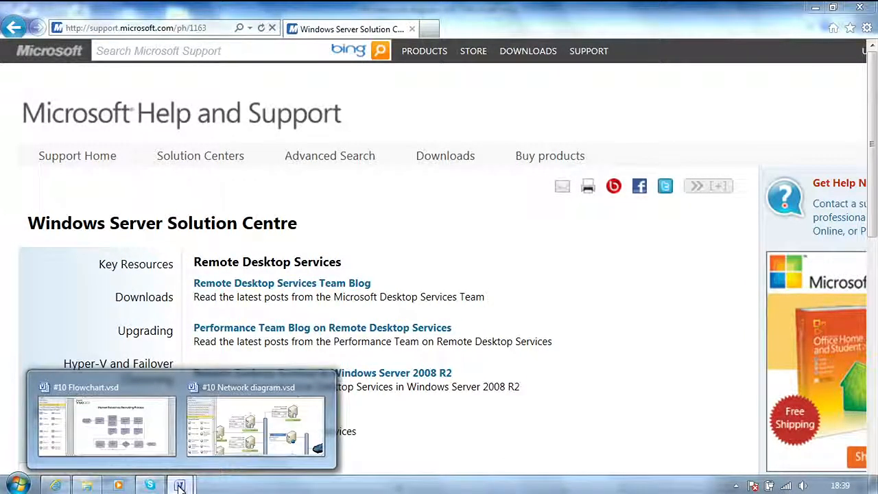
left_click(255, 422)
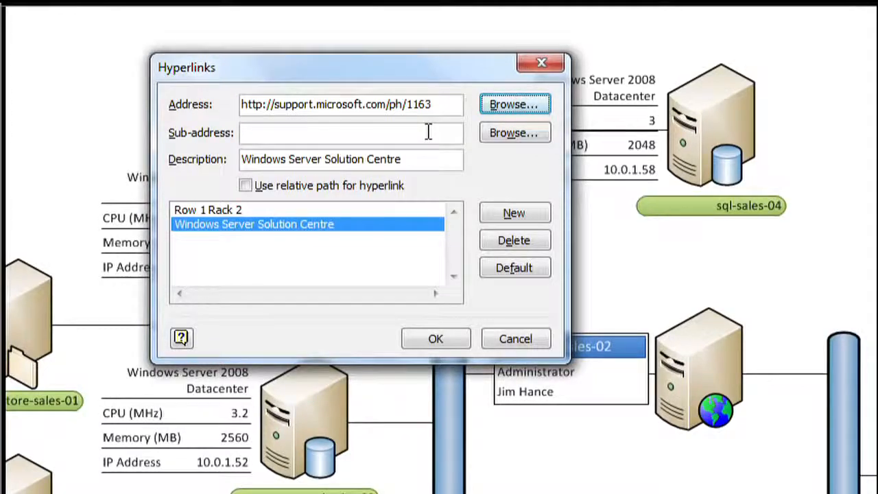
left_click(437, 341)
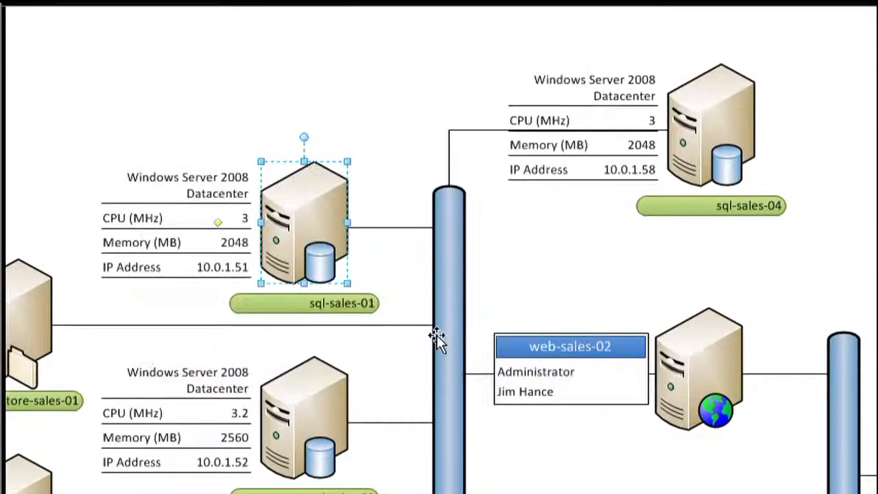
- Check which hyperlinks the sql-sales-01 server shape offers
right_click(317, 209)
mouse_move(389, 370)
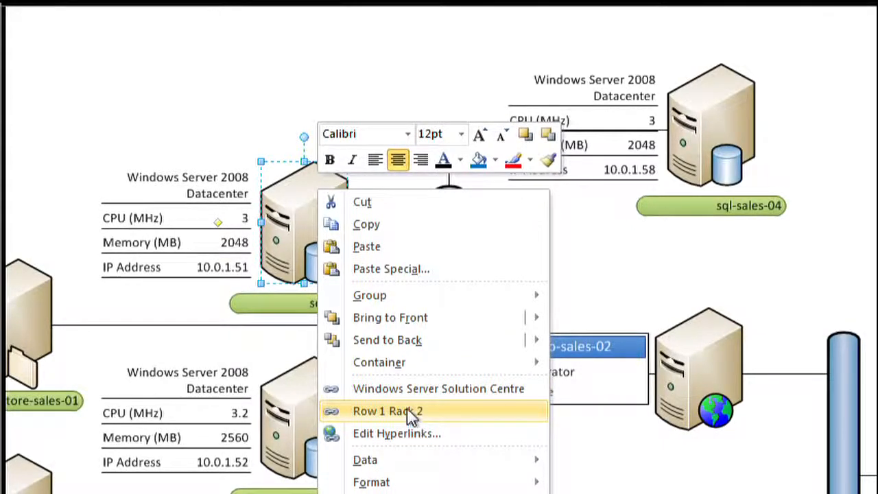
left_click(222, 97)
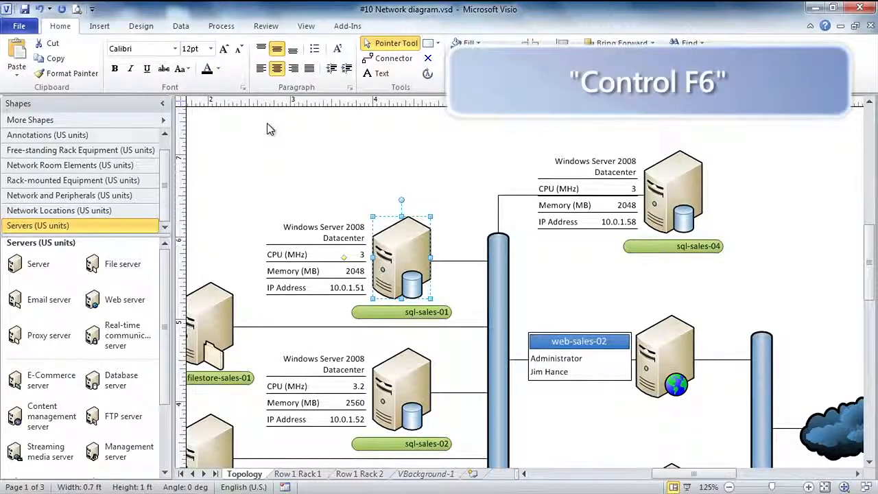
- Switch to #10 Flowchart.vsd and browse for a local file to hyperlink from the HR Policy Manual shape below "Prepare job description and screening questions"
key("ctrl+F6")
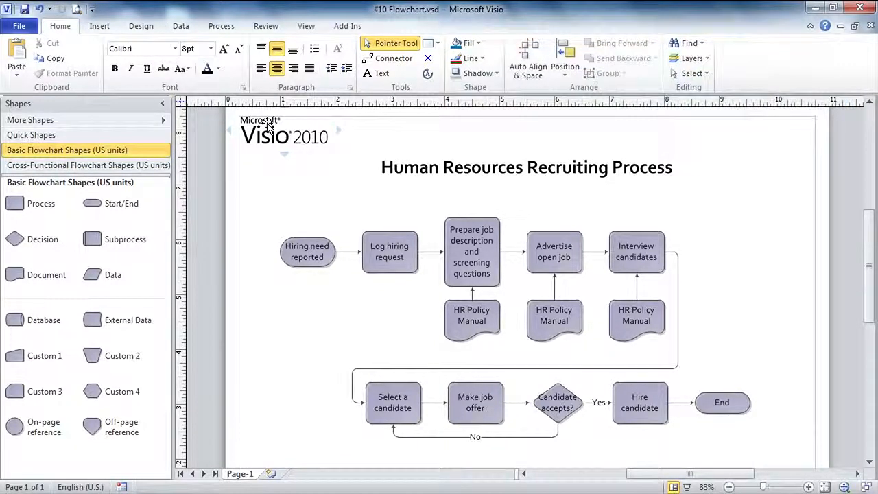
left_click(482, 319)
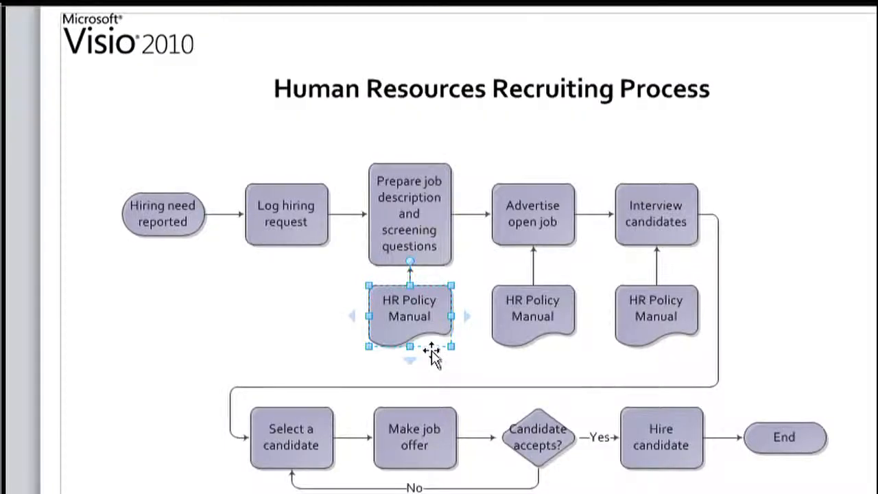
right_click(409, 310)
left_click(480, 173)
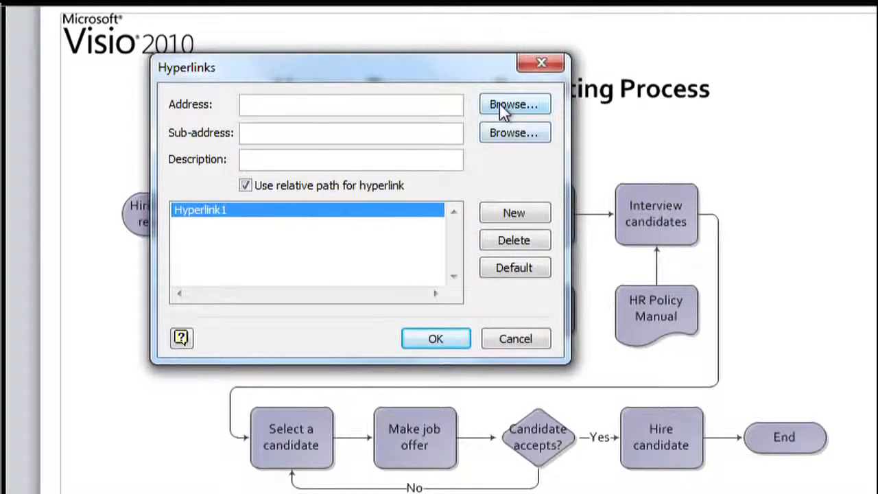
left_click(500, 105)
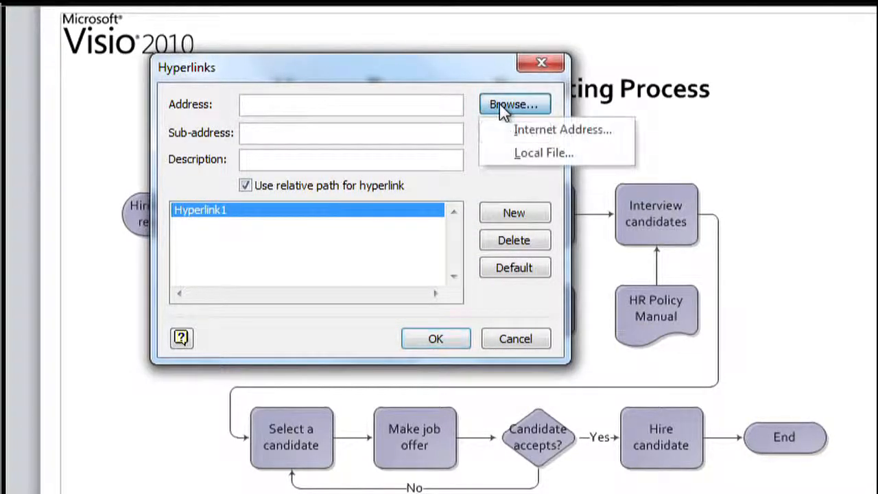
left_click(544, 153)
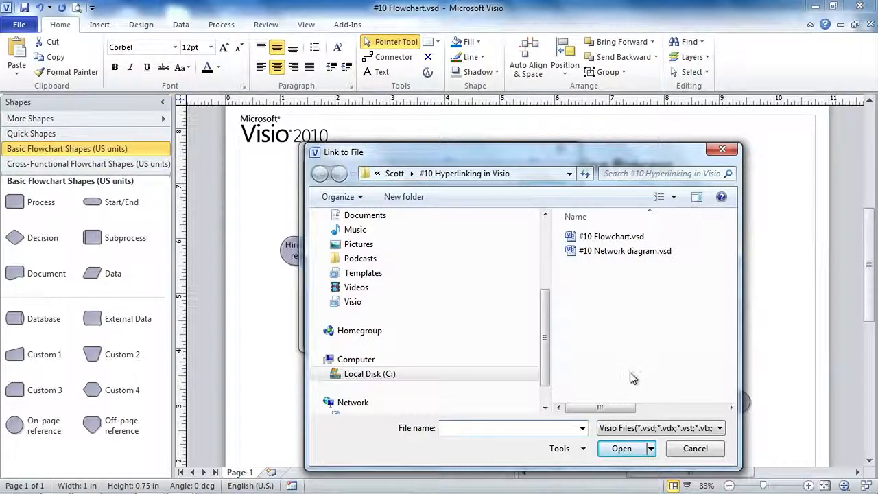
- Filter the file list to Office Files, choose HR Policy Manual dated 2012-07-18.docx as the link target, and accept the hyperlink
left_click(623, 432)
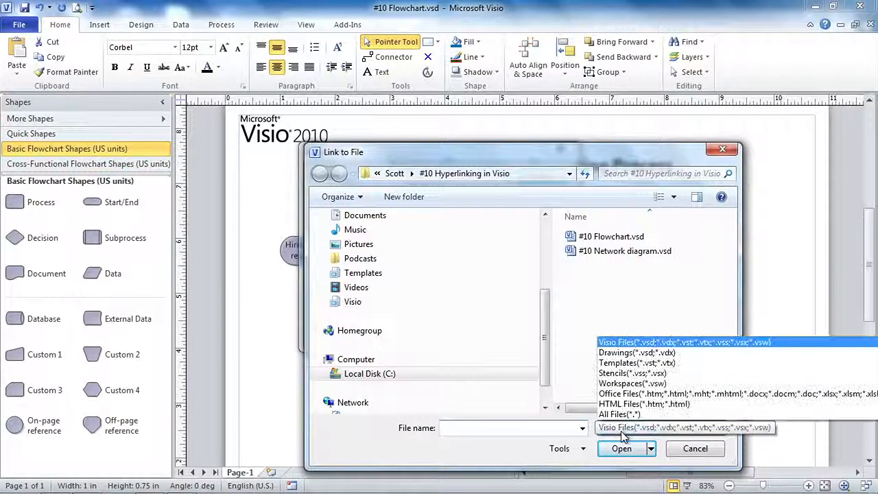
left_click(640, 394)
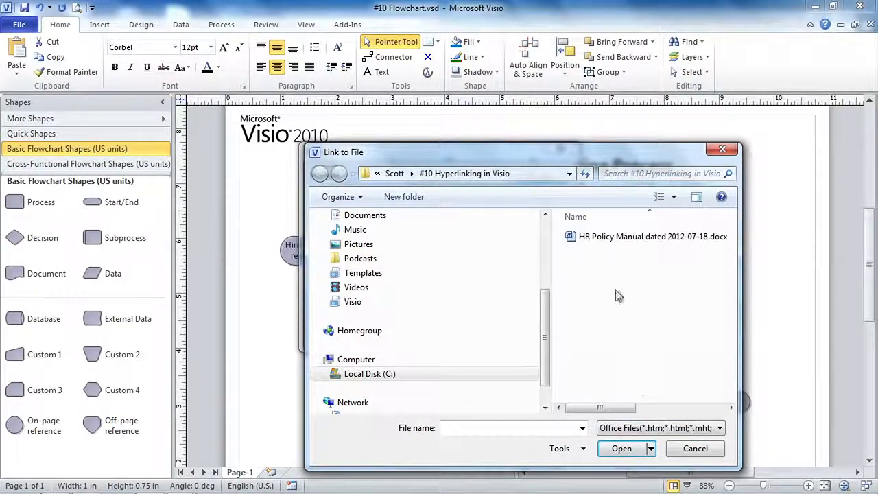
left_click(608, 237)
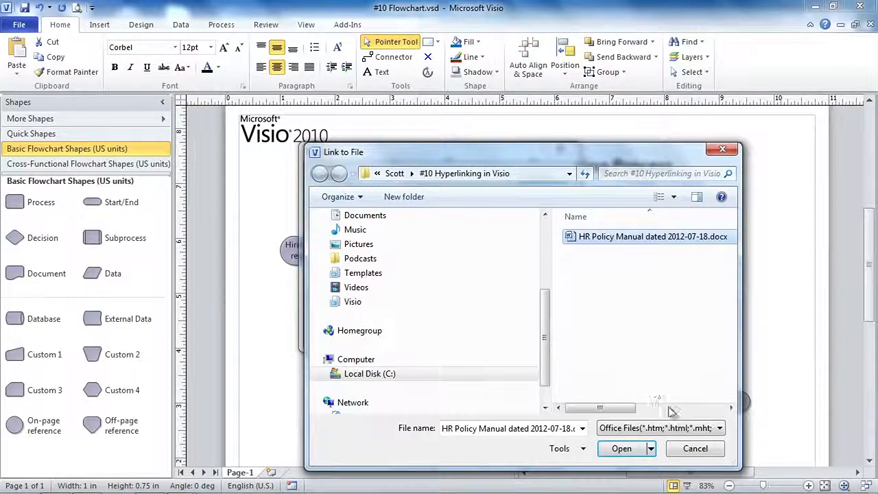
left_click(626, 451)
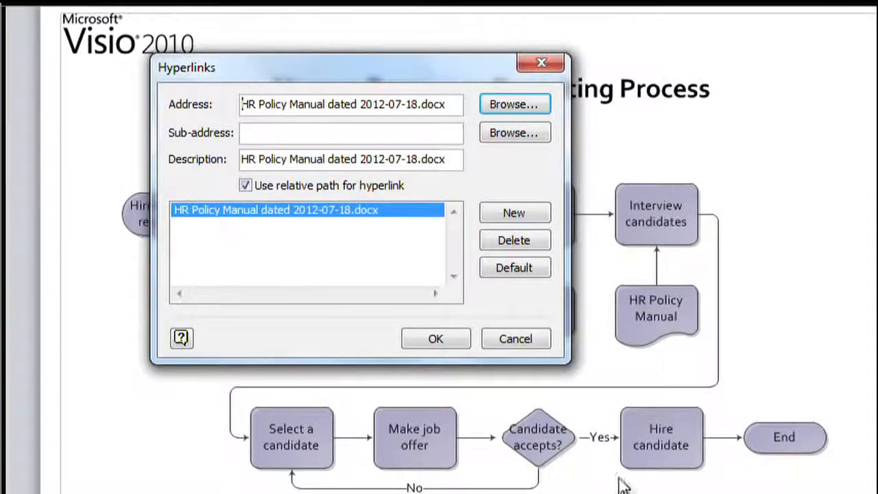
left_click(501, 336)
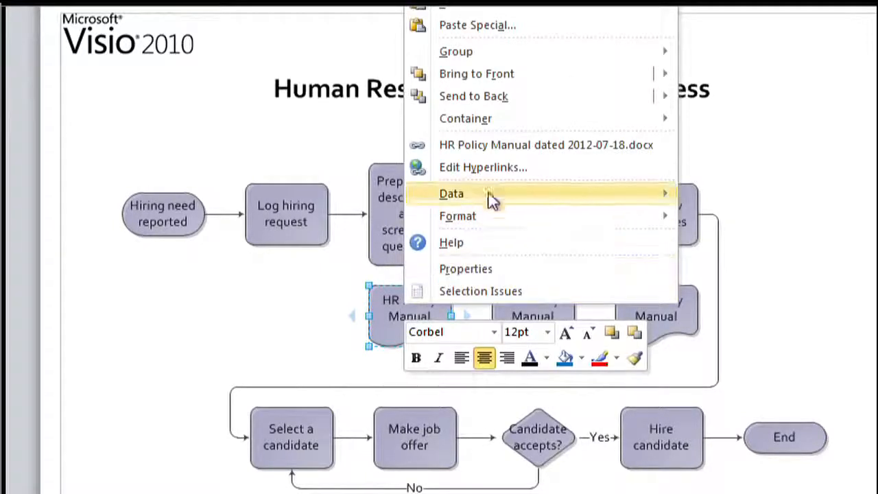
- Follow the HR Policy Manual shape's hyperlink to the linked Word document
left_click(491, 145)
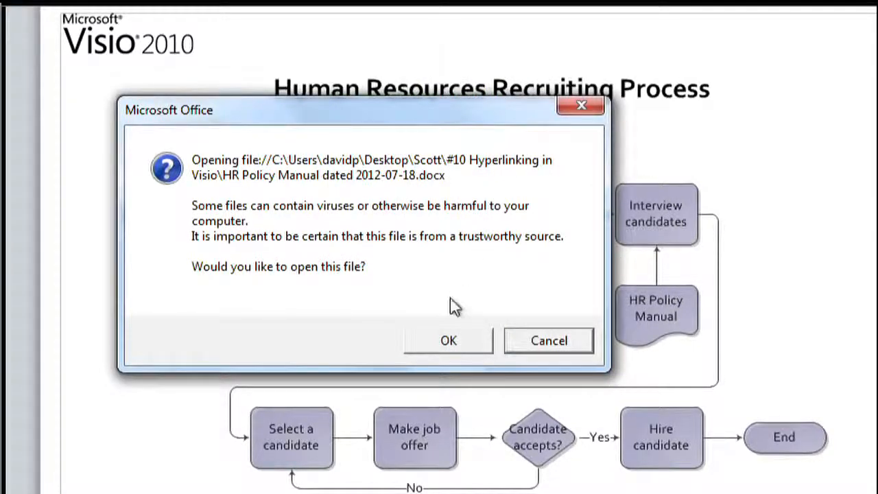